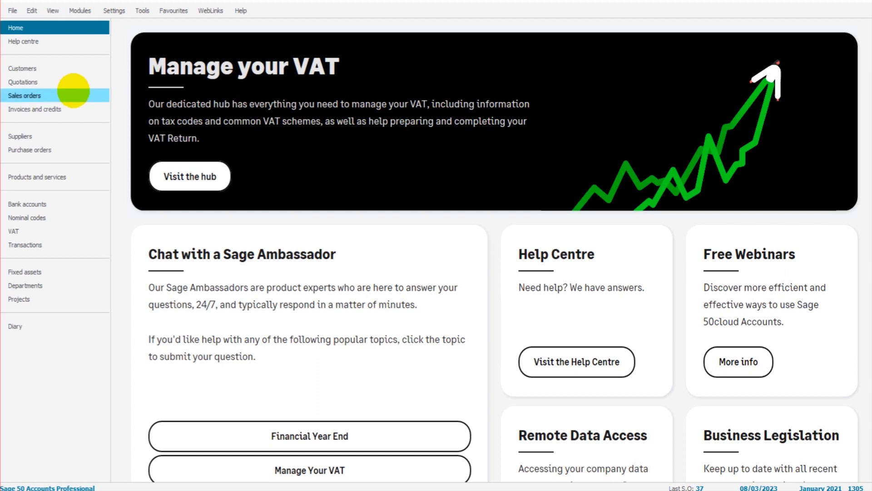
Review the sales orders list, then switch to the Invoices and credits list of 151 records
left_click(73, 93)
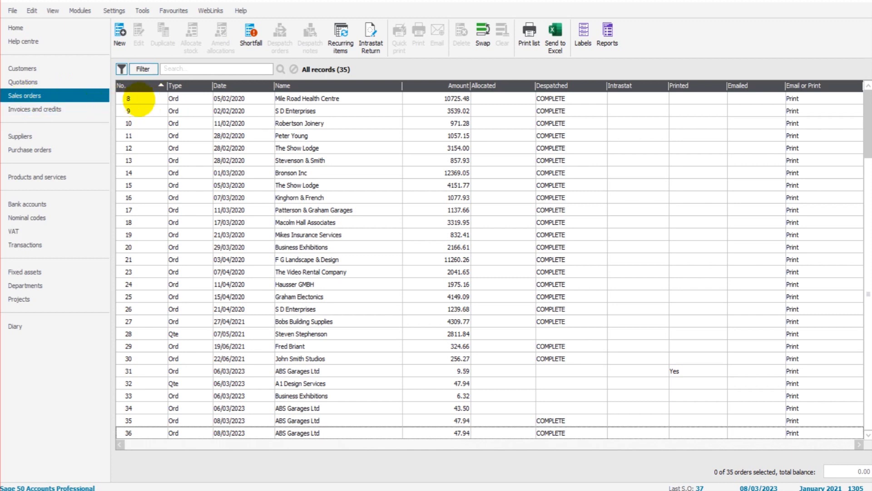
left_click(57, 110)
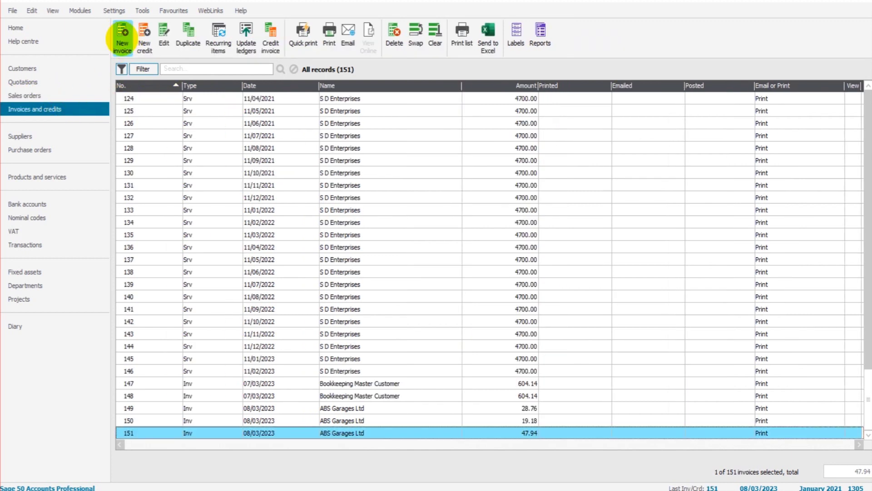
left_click(37, 82)
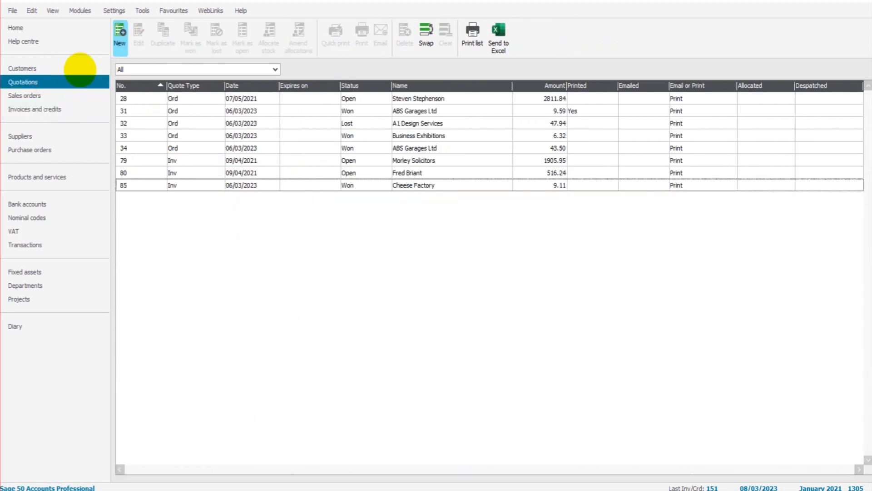
left_click(28, 96)
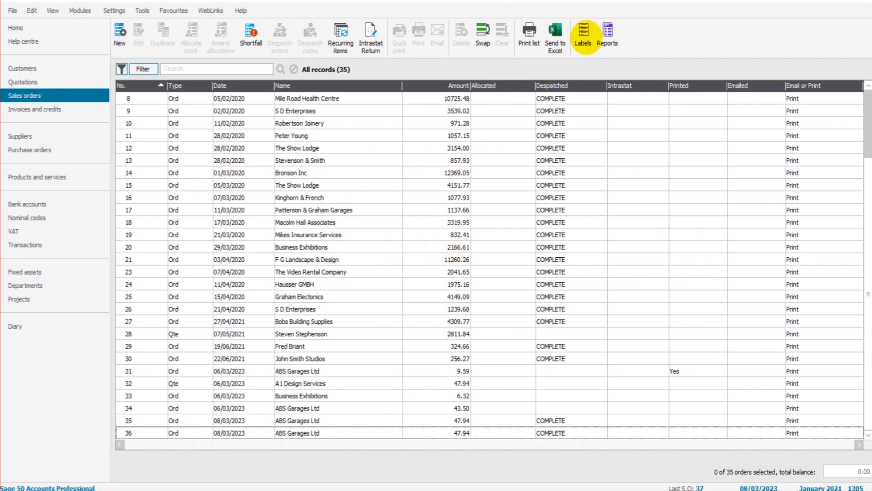
left_click(71, 110)
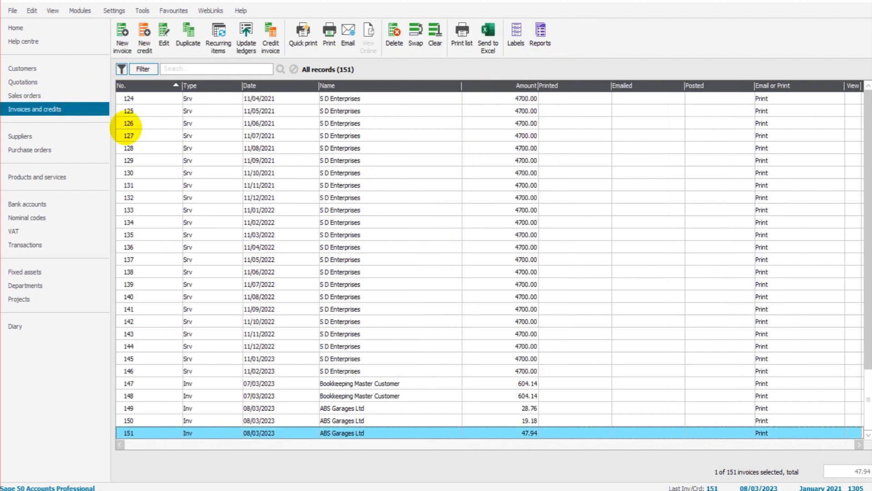
left_click(64, 81)
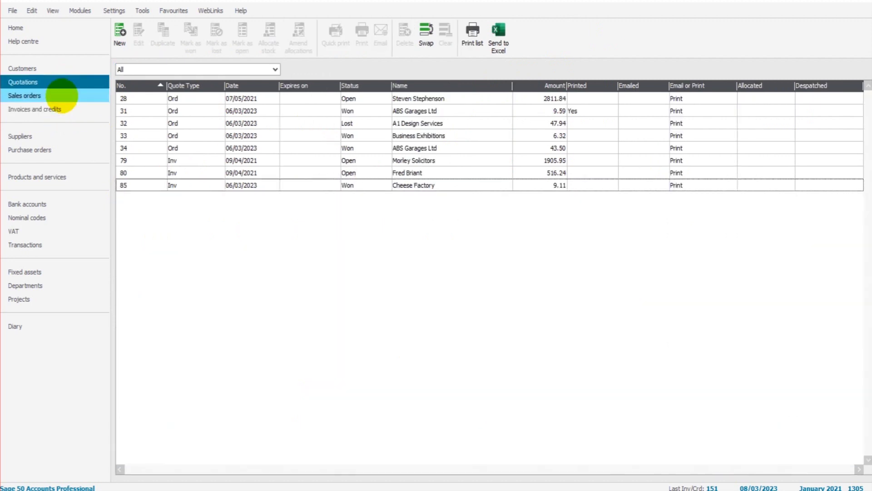
left_click(59, 96)
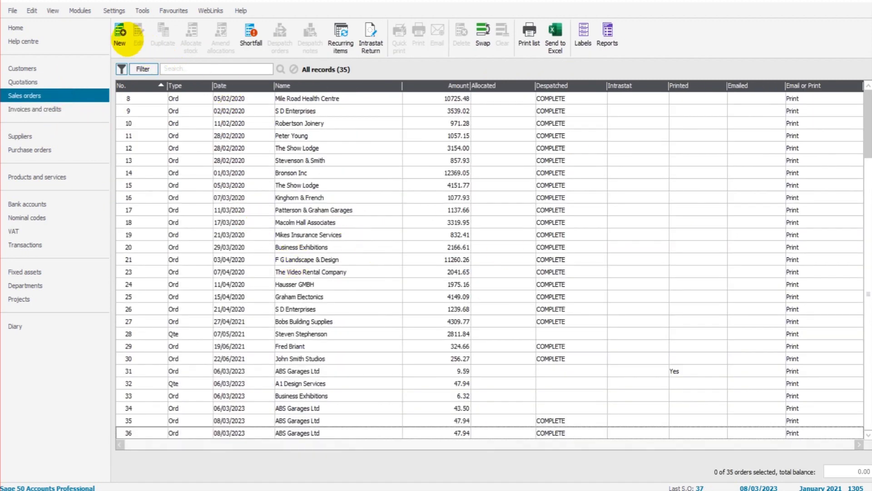
Create a new sales order dated 08/03/2023 for customer account BOOK001 Bookkeeping Master Customer
left_click(125, 38)
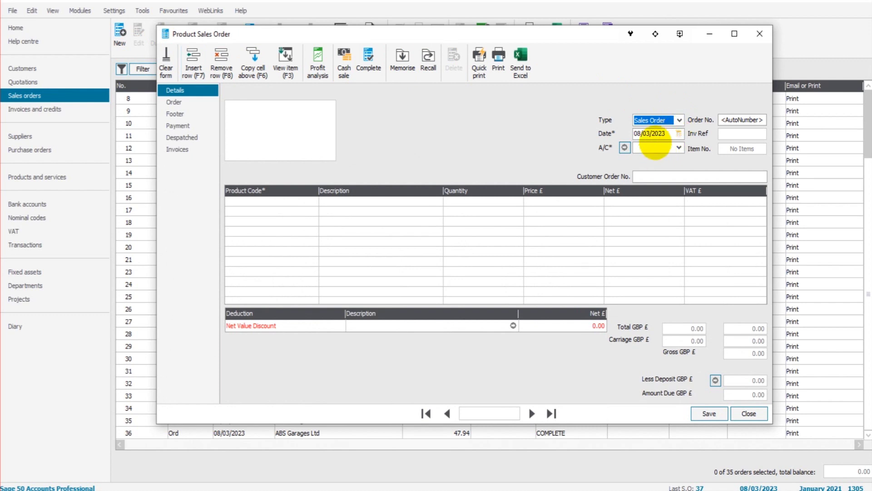
left_click(678, 147)
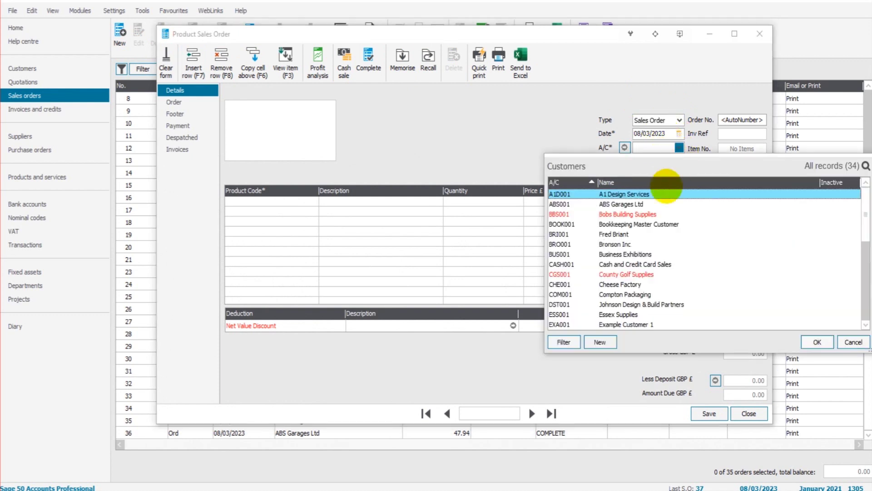
left_click(652, 223)
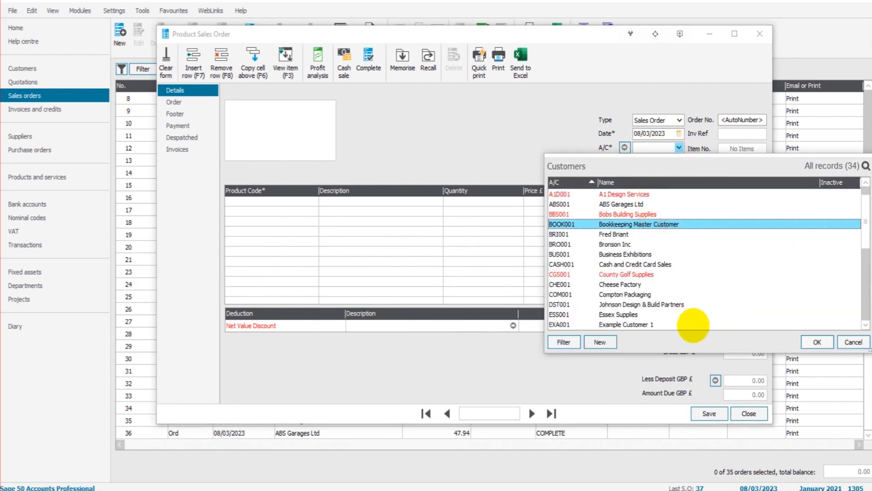
left_click(816, 341)
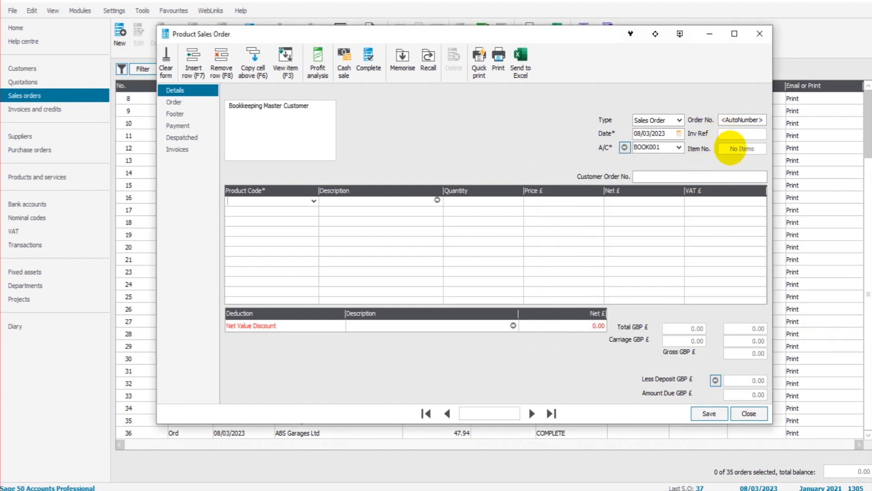
left_click(648, 178)
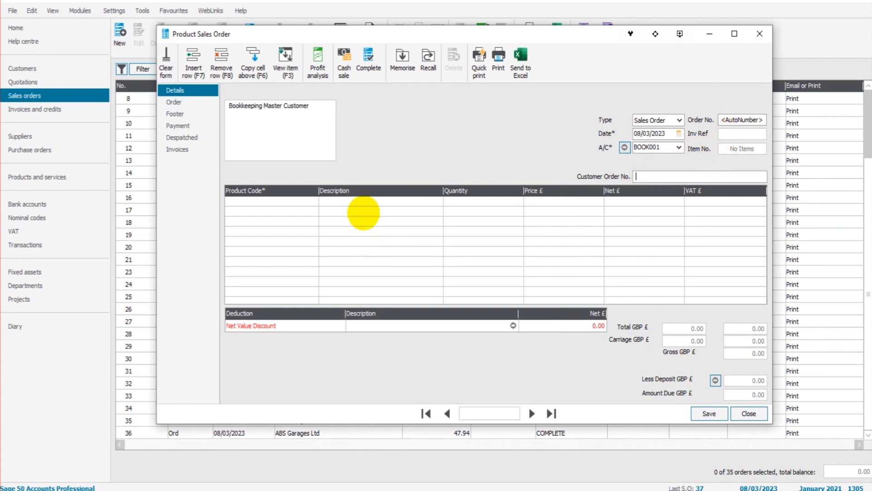
left_click(313, 201)
Add a line for 25 of BOOKS001 A4 Ledger Book - 5 Column at 7.59, grossing 227.70
left_click(314, 201)
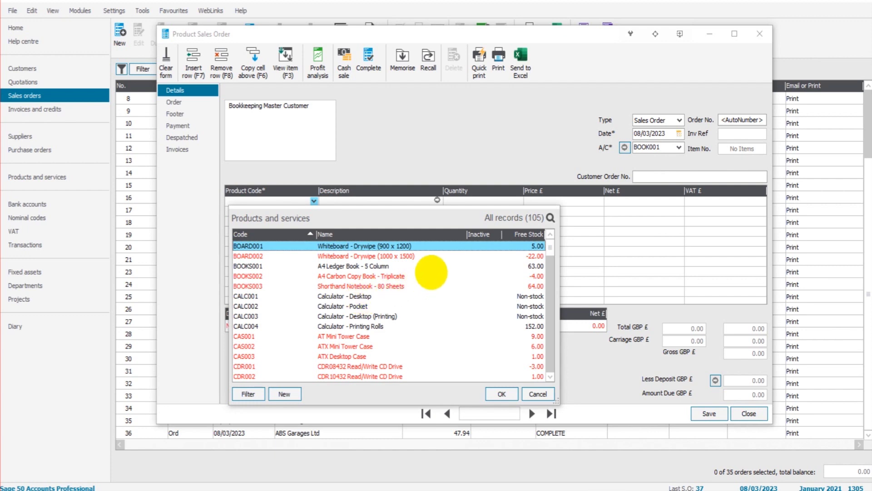
left_click(414, 276)
left_click(400, 266)
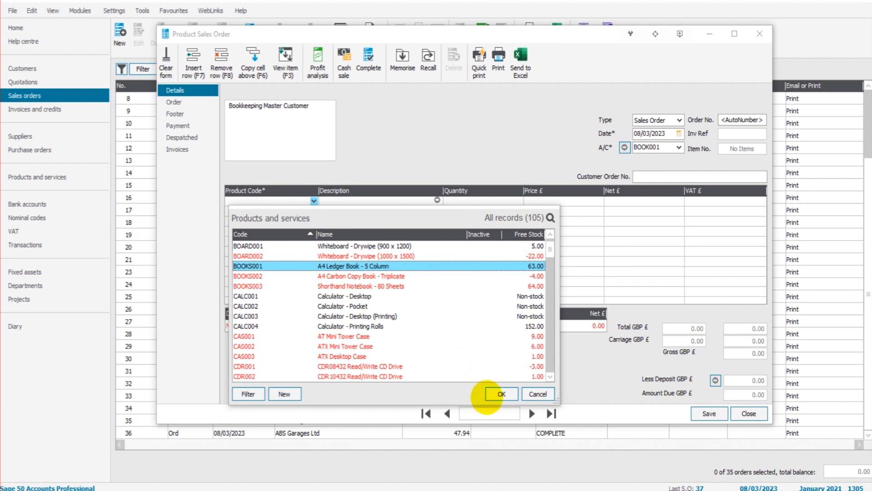
left_click(492, 393)
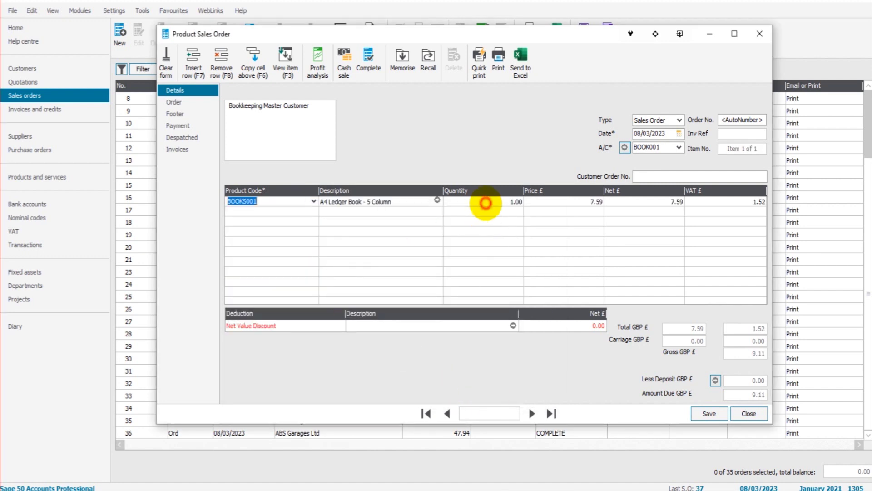
left_click(486, 202)
type("2")
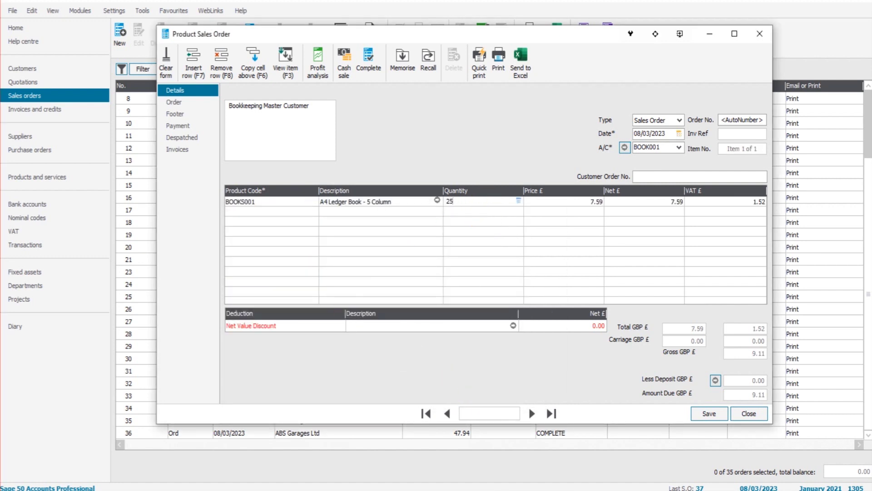
type("5")
left_click(485, 203)
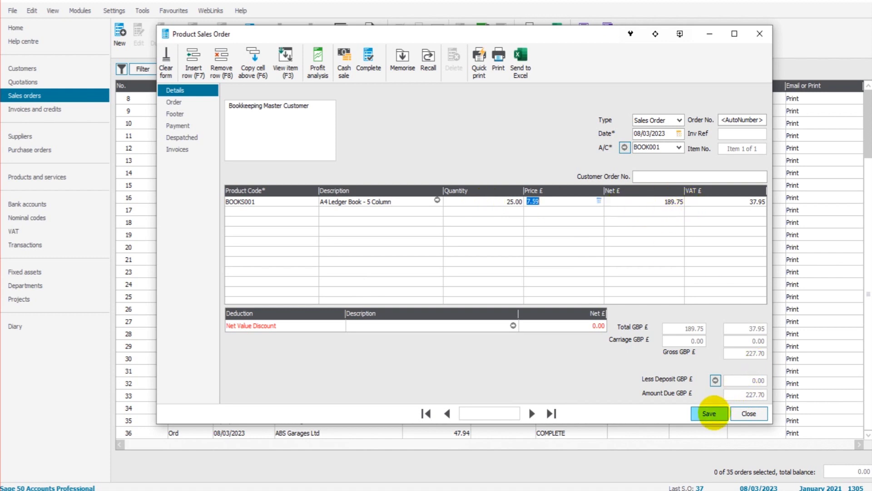
Save as order 38, accepting the out-of-year date warning and choosing Allocate Now, then close the form
left_click(710, 413)
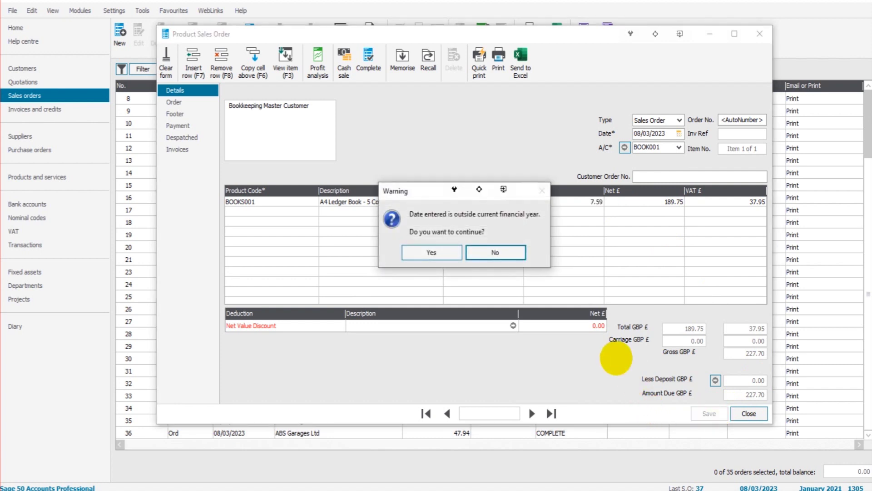
left_click(431, 253)
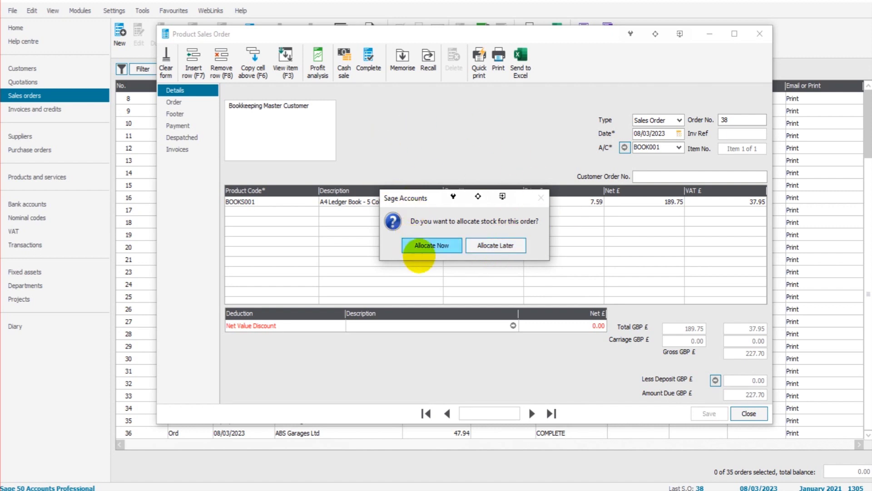
left_click(437, 198)
left_click_drag(437, 197, 440, 234)
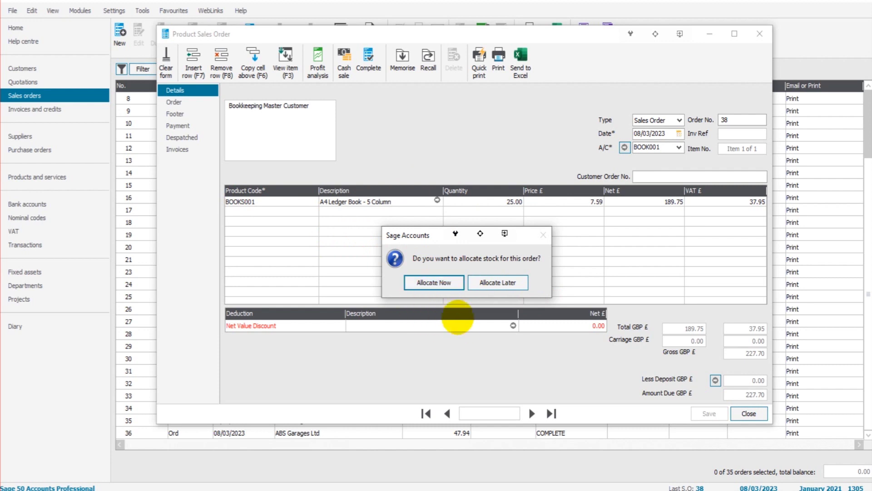
left_click(435, 282)
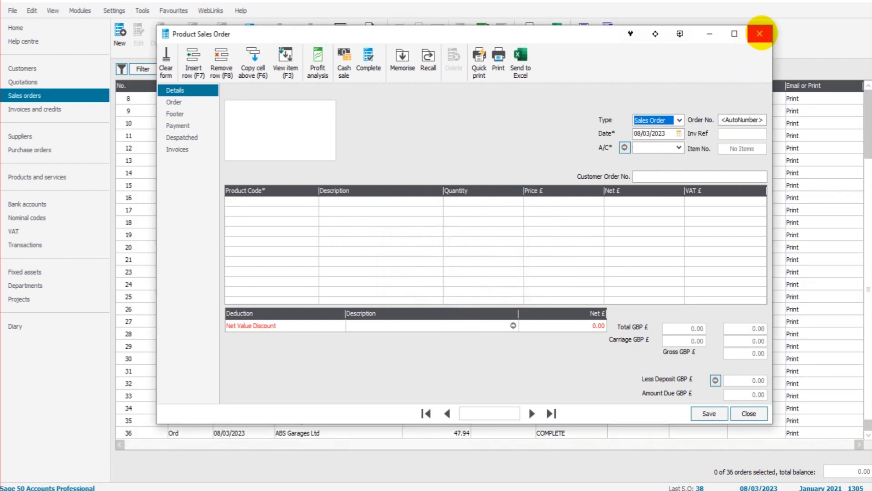
left_click(760, 34)
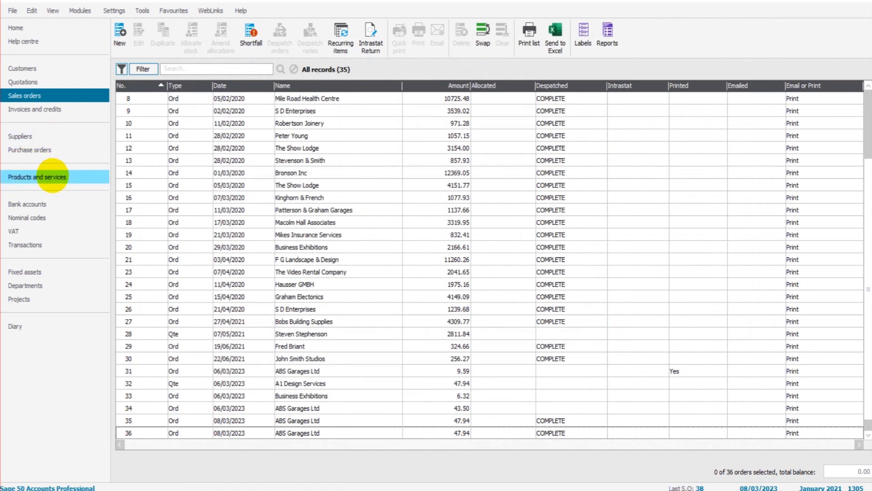
Check that the A4 ledger book BOOKS001 has free stock of 38 in Products and services
left_click(53, 175)
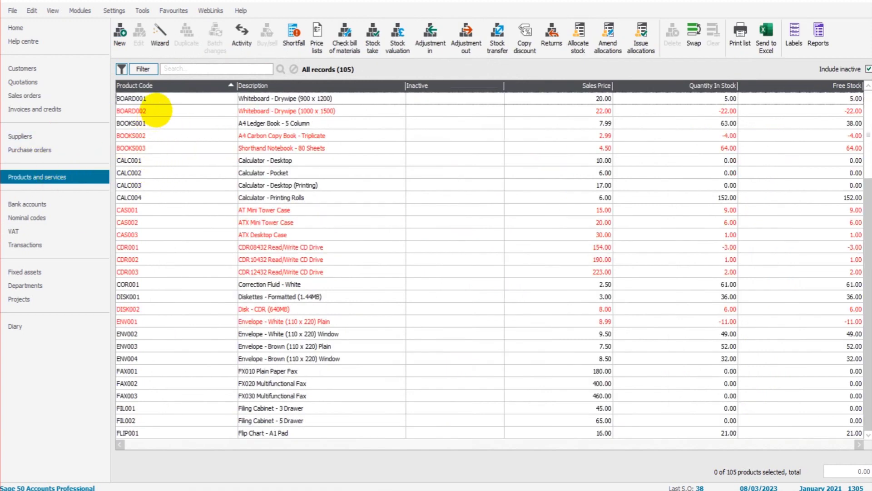
left_click(191, 98)
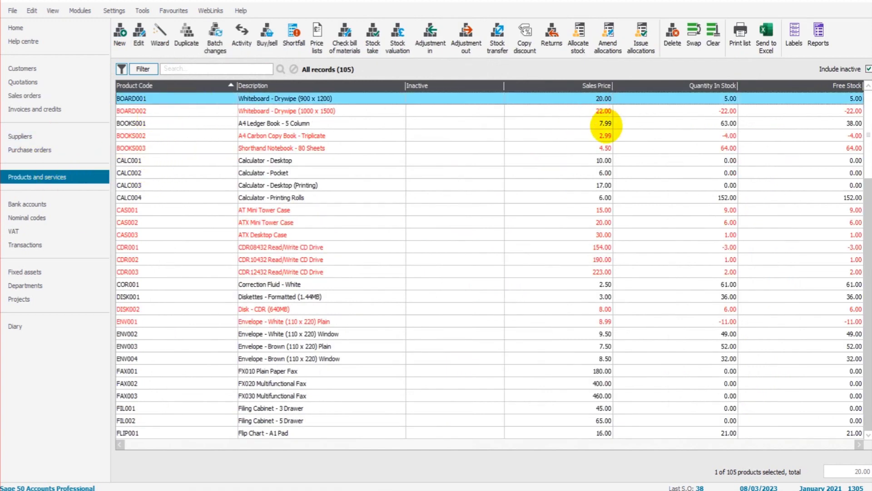
left_click(846, 123)
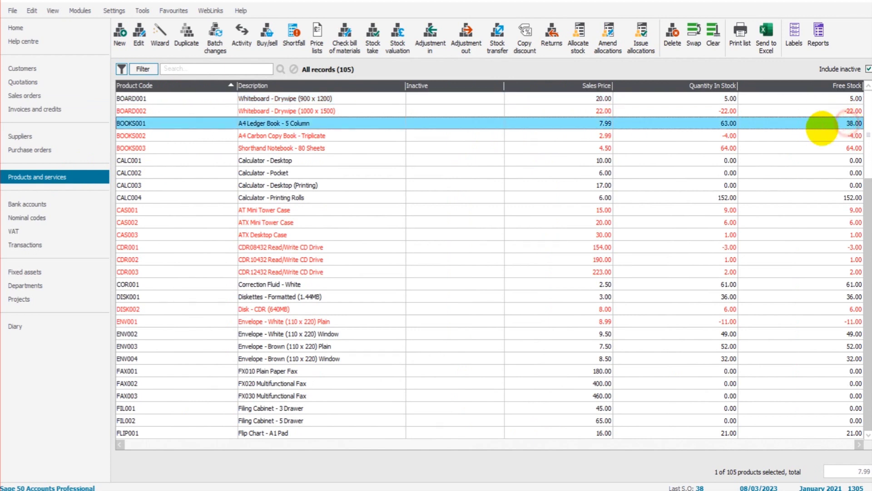
Select the fully allocated sales order 38 and start a despatch note for it
left_click(36, 96)
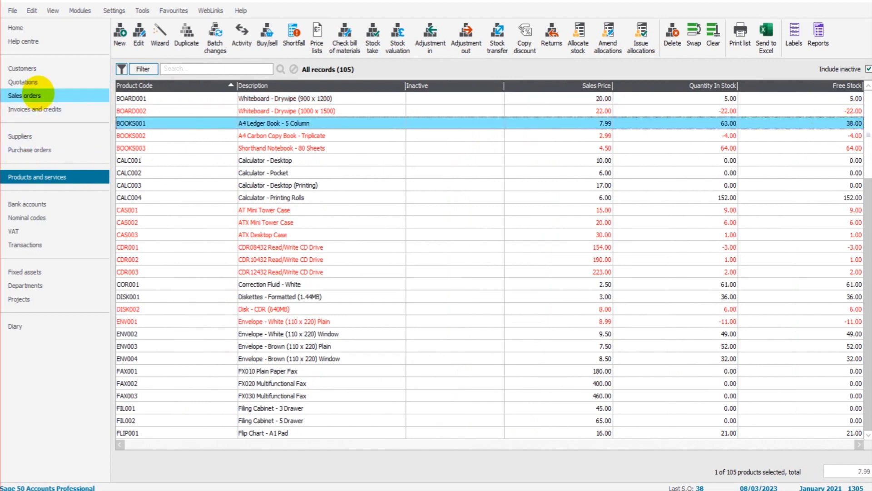
left_click(346, 434)
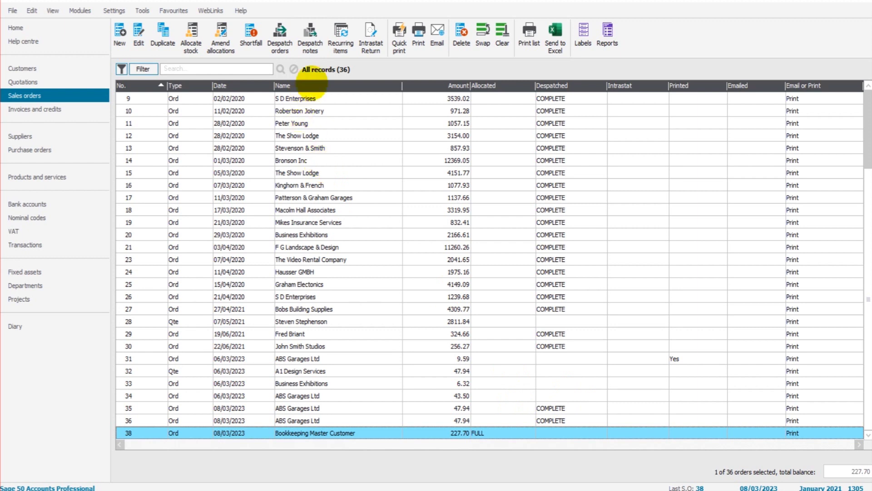
left_click(310, 35)
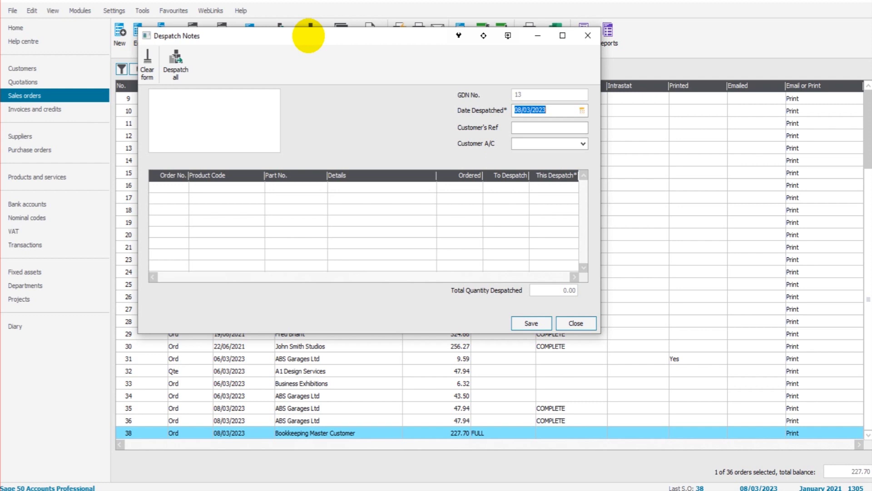
Try a despatch note dated 08/03/2023 for the Bookkeeping Master Customer, then close it
left_click(557, 110)
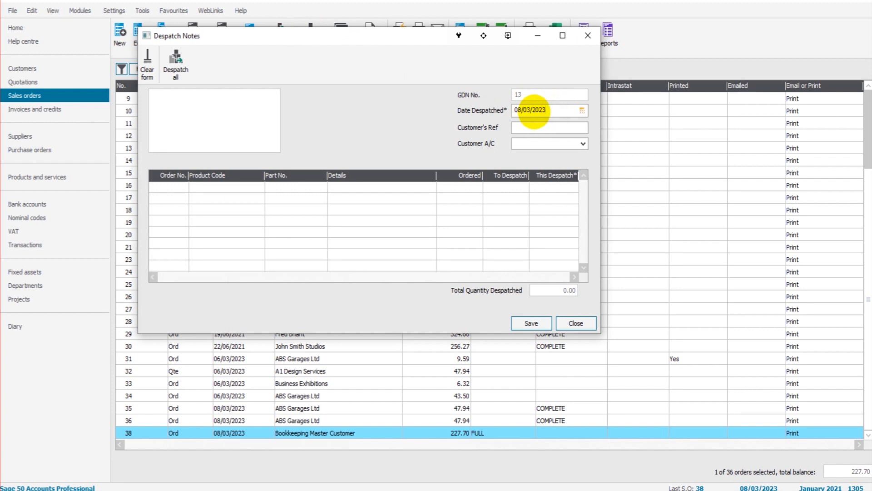
left_click(581, 144)
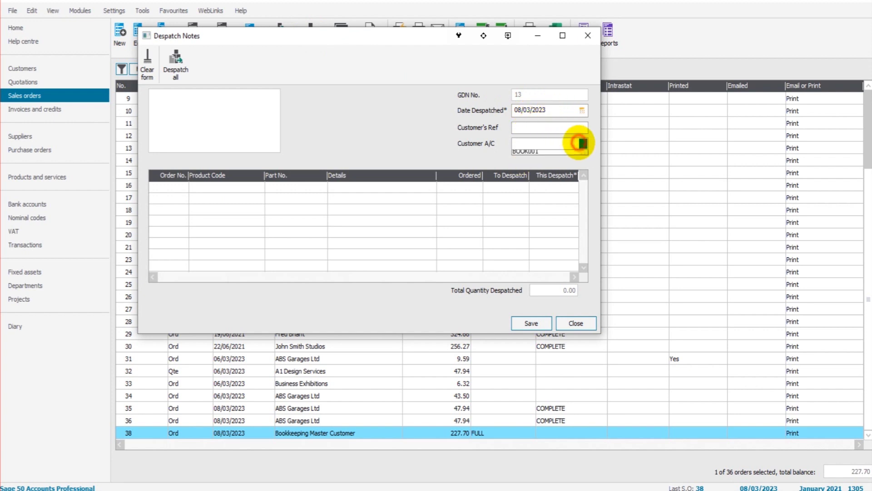
left_click(559, 151)
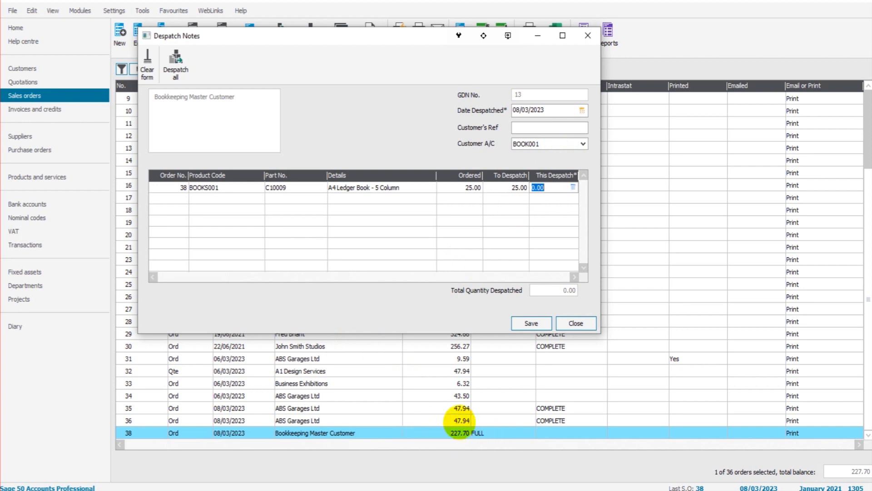
left_click(588, 36)
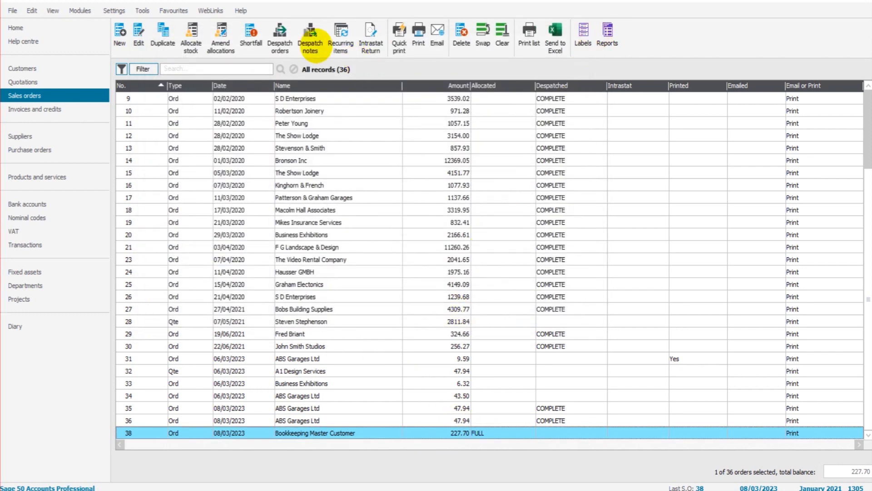
Start a new despatch note from the customer's order and despatch all 25 ledger books
left_click(510, 431)
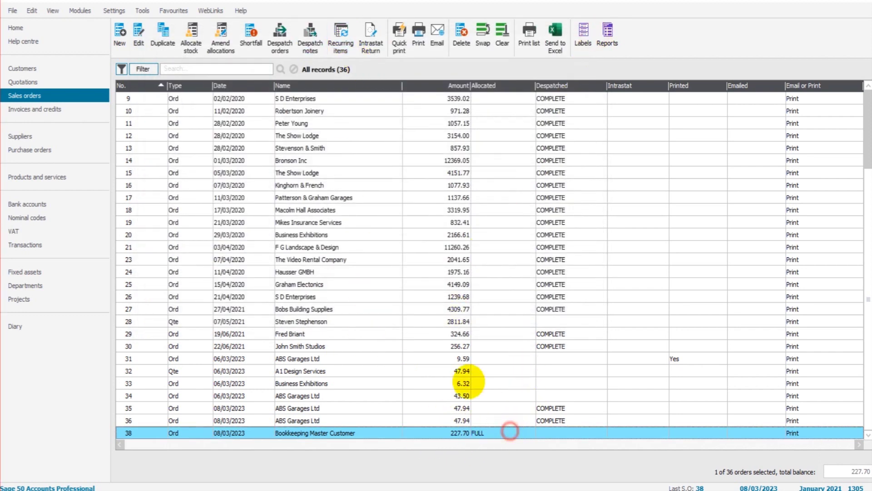
left_click(310, 38)
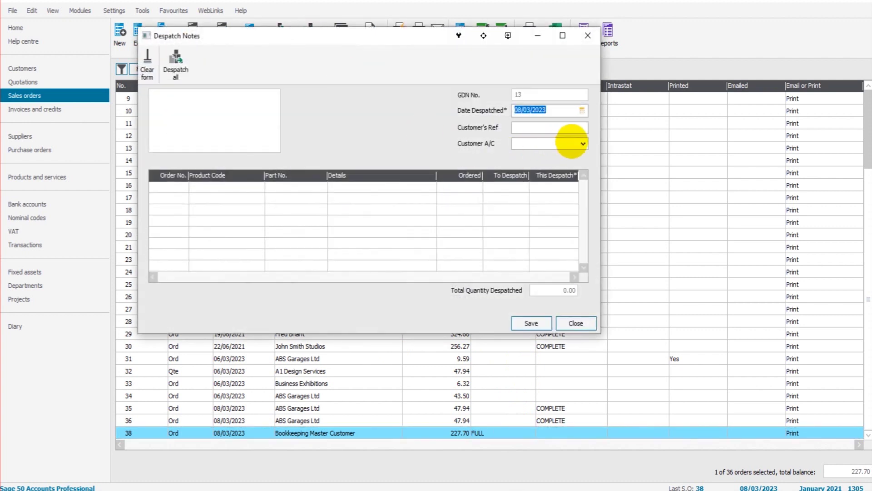
left_click(584, 143)
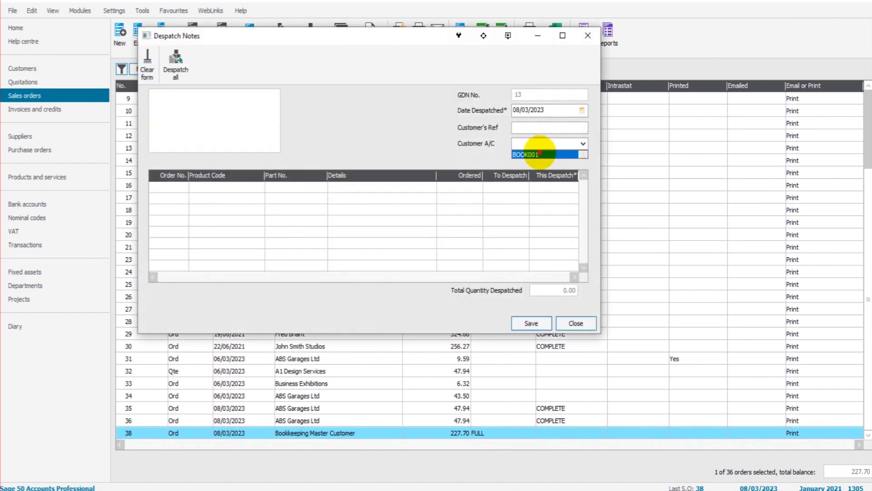
left_click(527, 155)
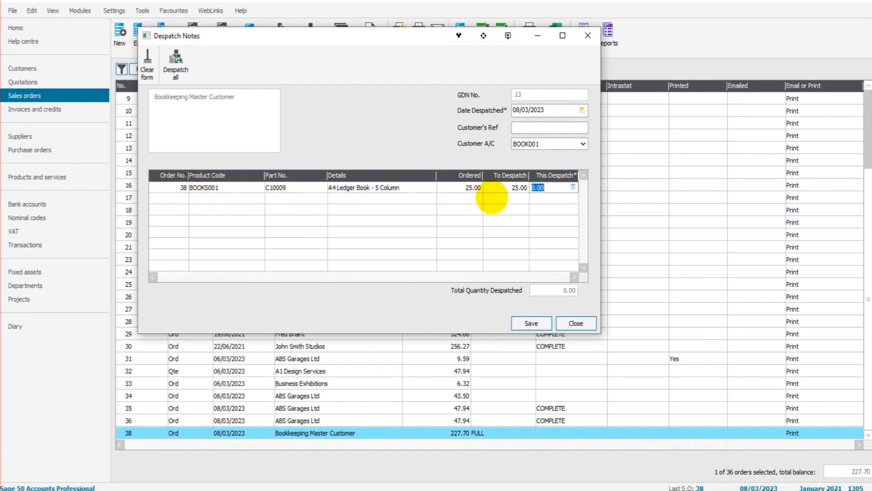
type("25")
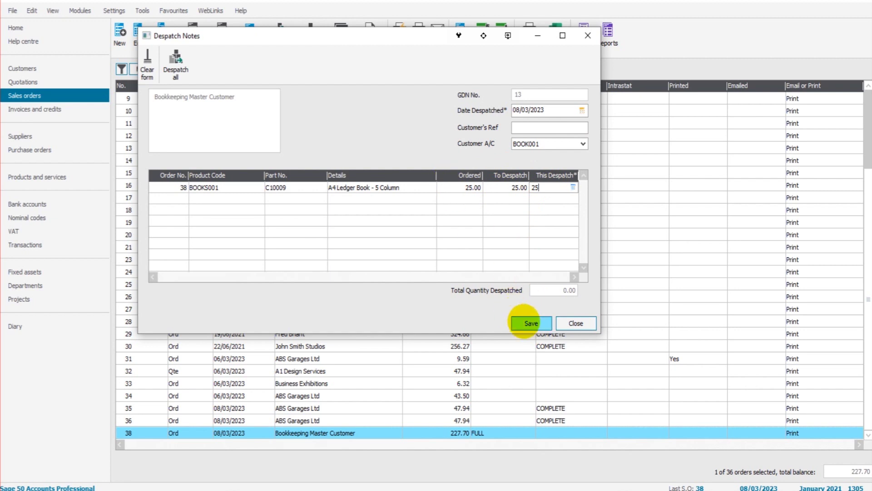
left_click(527, 323)
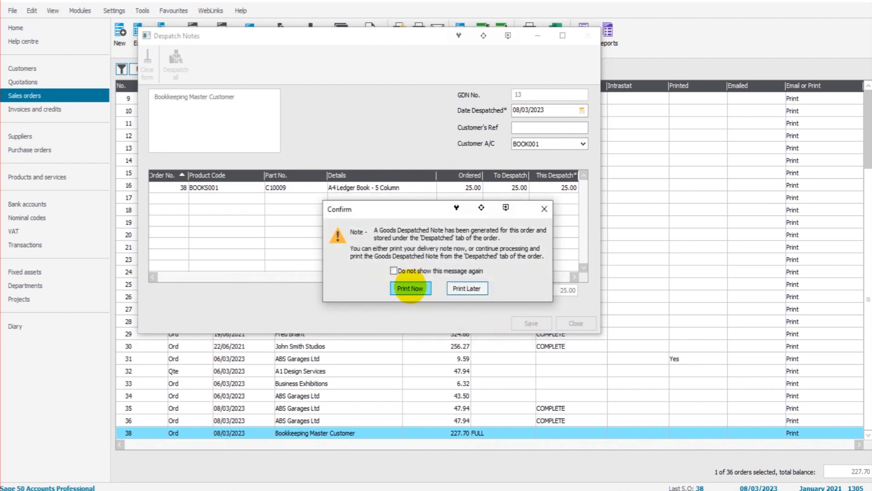
Choose Print Now and preview the A4 Despatch Note showing 25.00 BOOKS001 despatched, 0.00 remaining
left_click(410, 288)
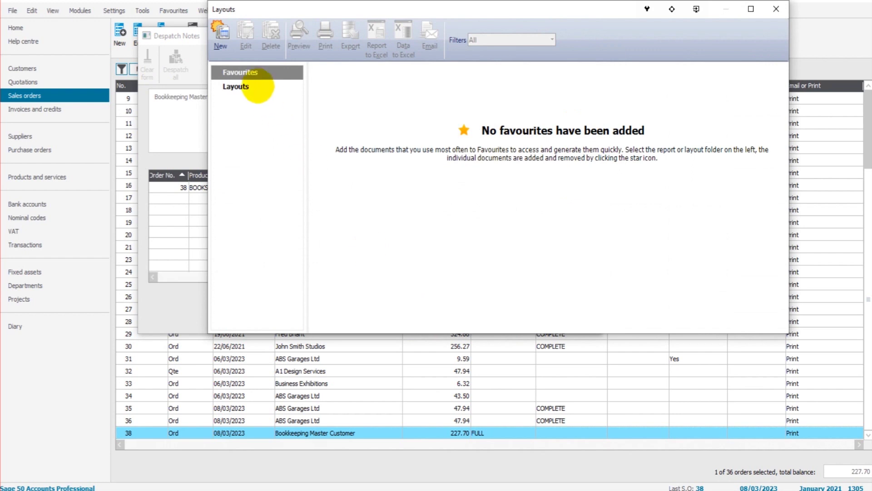
left_click(254, 87)
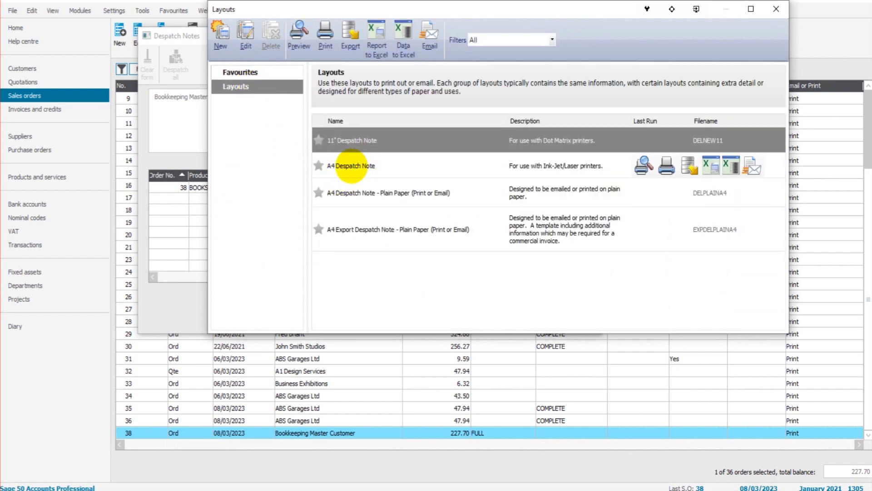
left_click(640, 166)
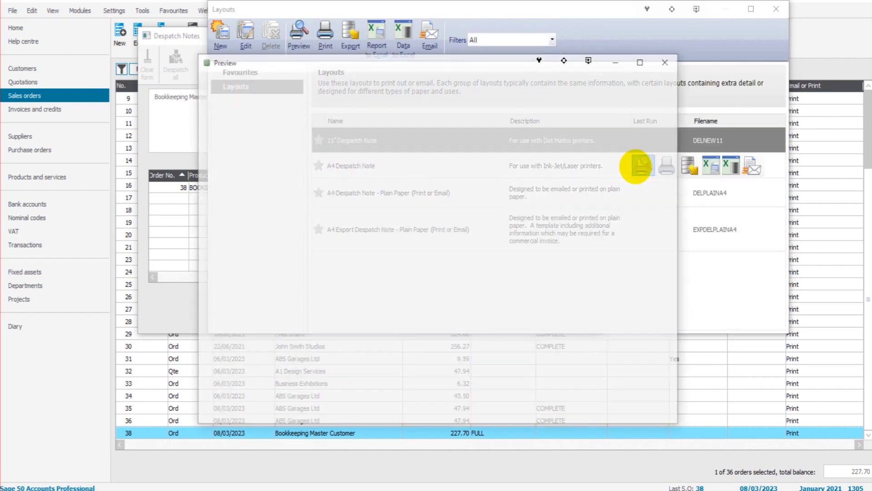
scroll(328, 288, "down", 3)
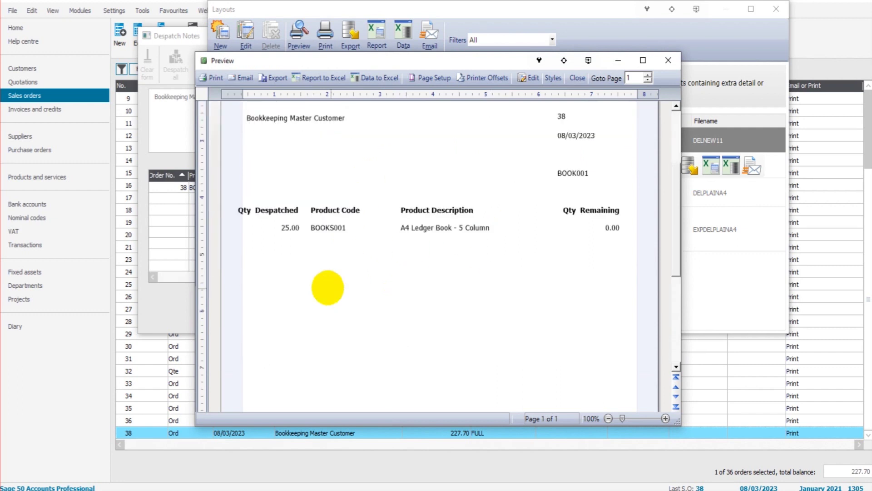
scroll(292, 175, "down", 2)
scroll(594, 185, "down", 3)
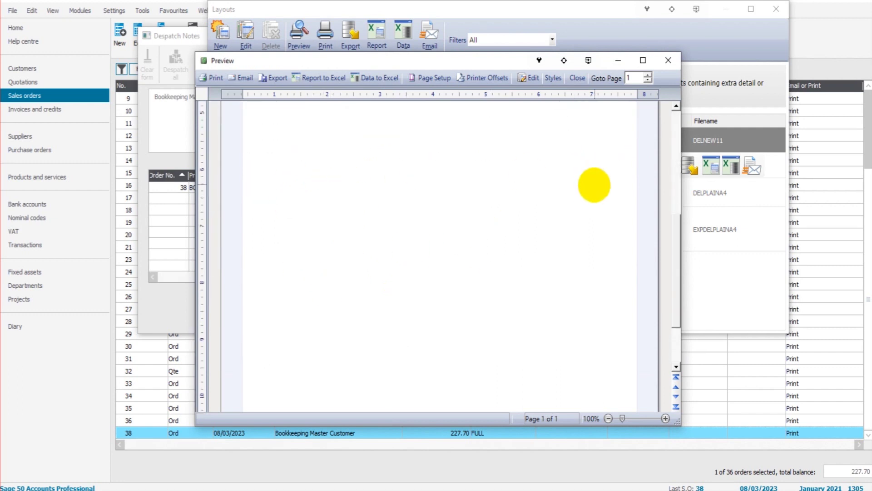
scroll(582, 219, "up", 4)
scroll(598, 282, "down", 3)
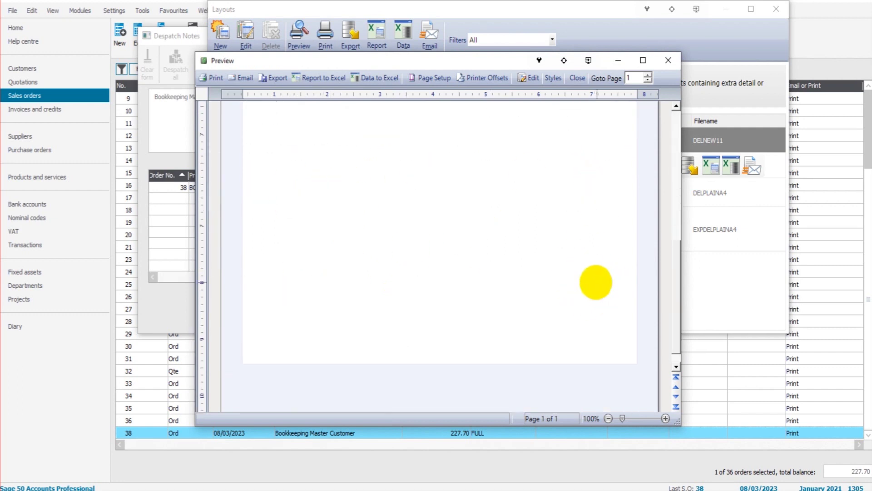
scroll(594, 282, "up", 5)
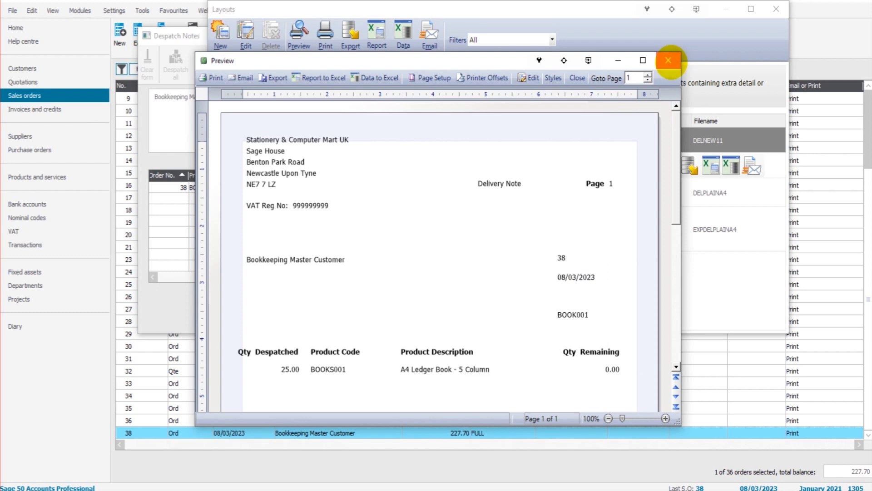
Close the preview and layouts, confirm no customers await despatch, and open Invoices and credits
left_click(668, 60)
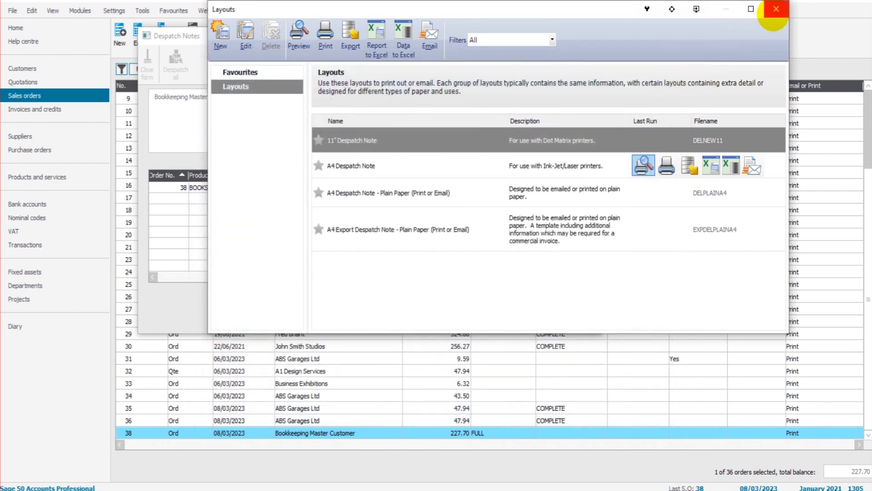
left_click(776, 9)
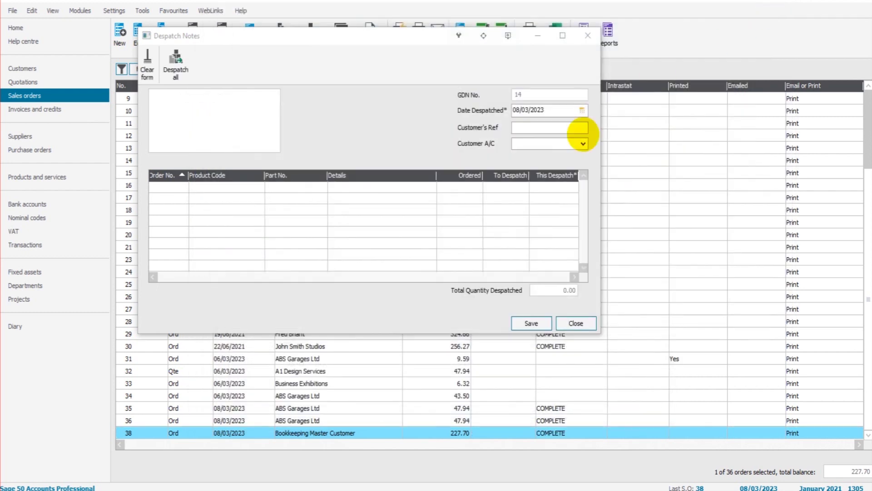
left_click(583, 143)
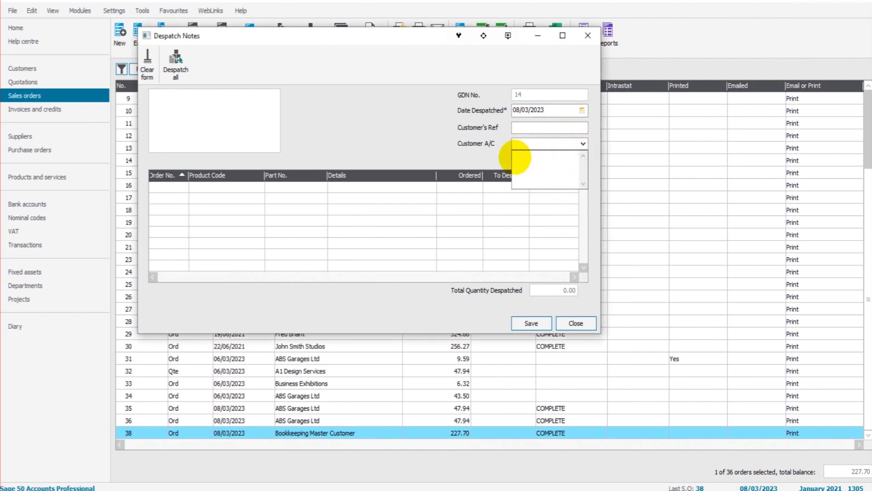
left_click(584, 144)
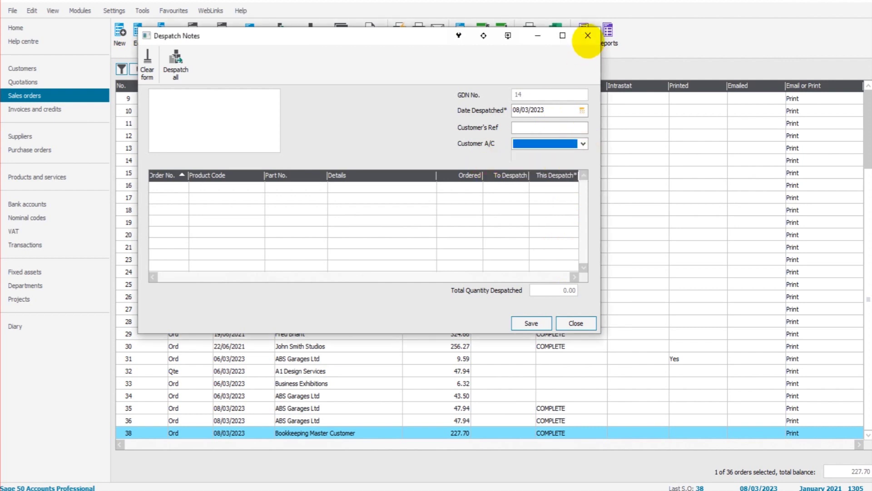
left_click(588, 40)
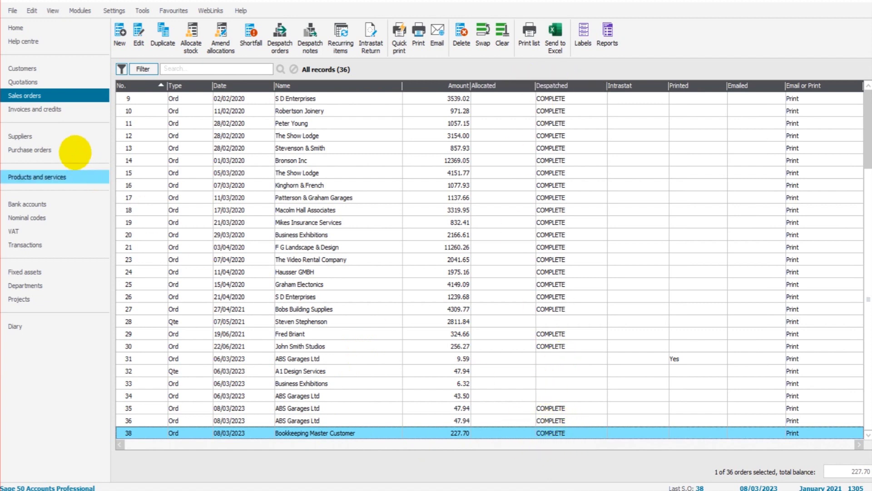
left_click(66, 109)
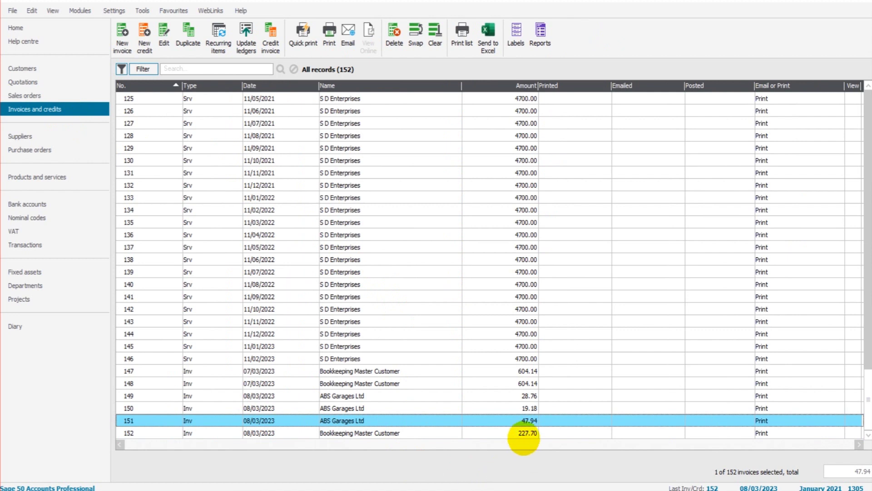
Open the 227.70 invoice 152, dismiss the stock levels warning, and close it unchanged
left_click(525, 433)
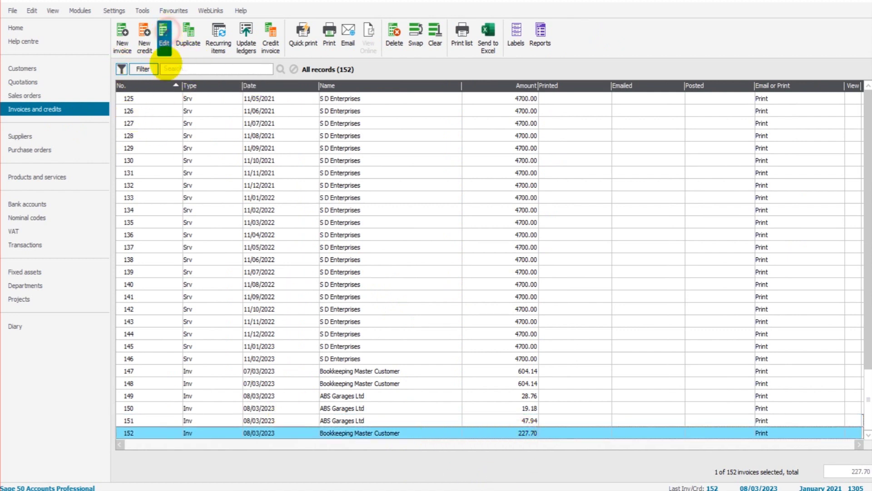
left_click(164, 36)
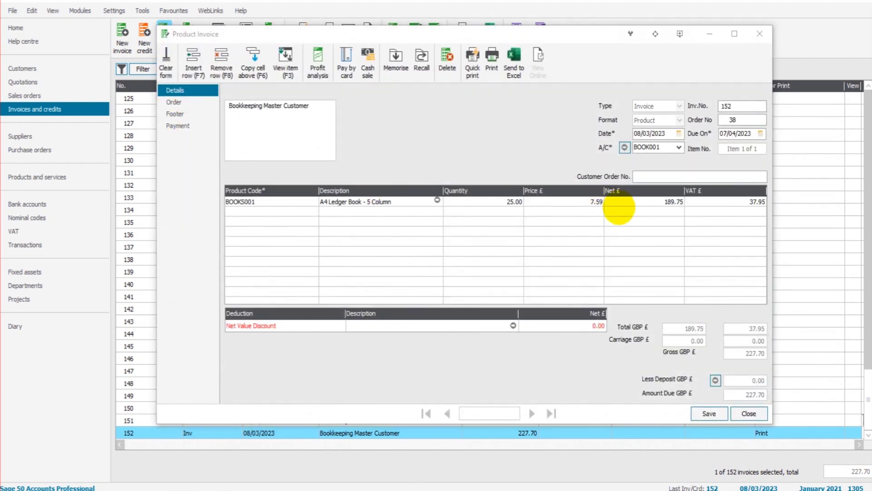
left_click(553, 189)
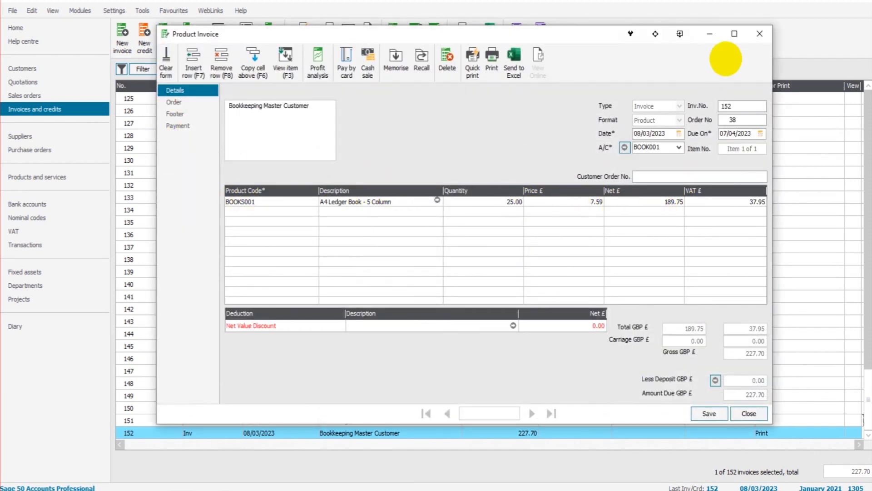
left_click(760, 33)
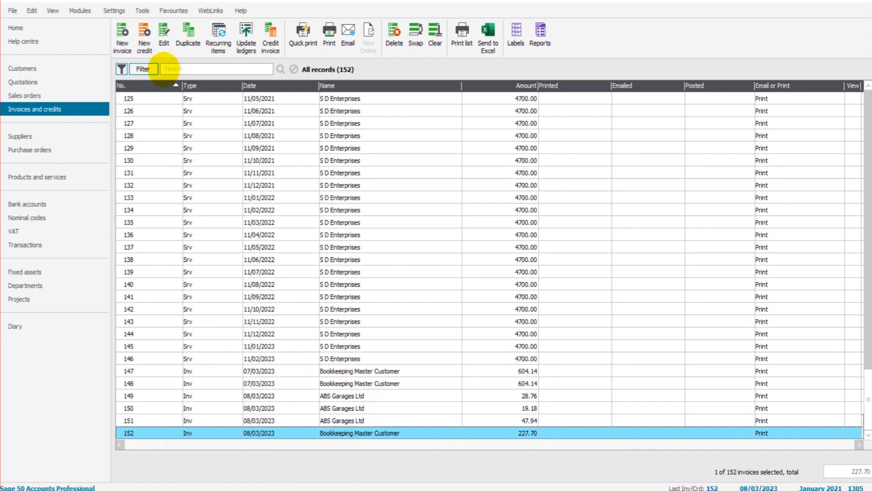
Reopen invoice 152 to confirm it came from order 38, then return to sales orders
left_click(164, 39)
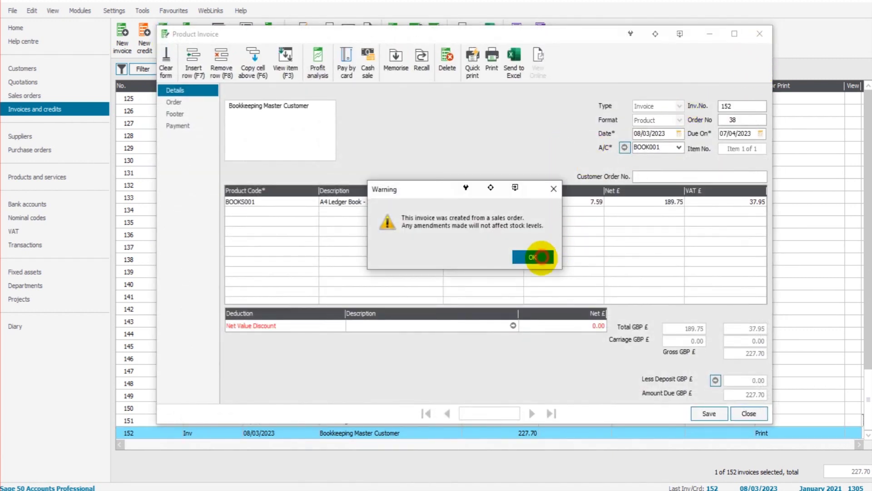
left_click(530, 255)
left_click(762, 33)
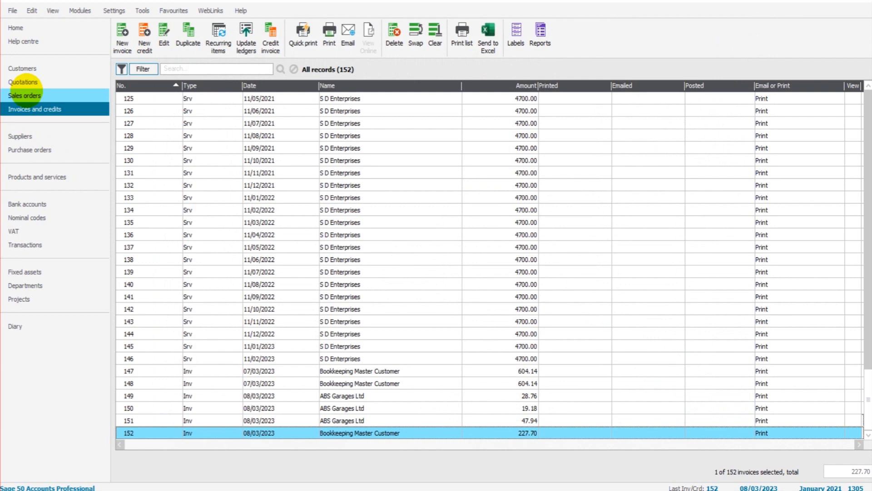
left_click(30, 95)
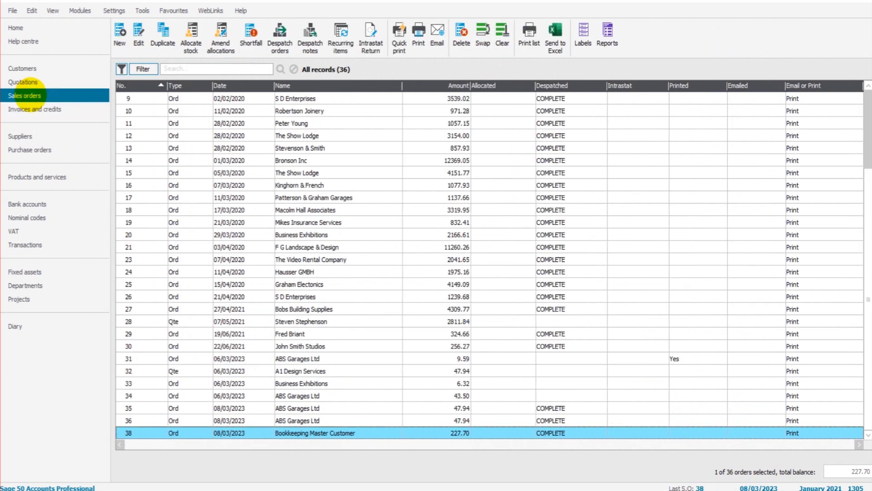